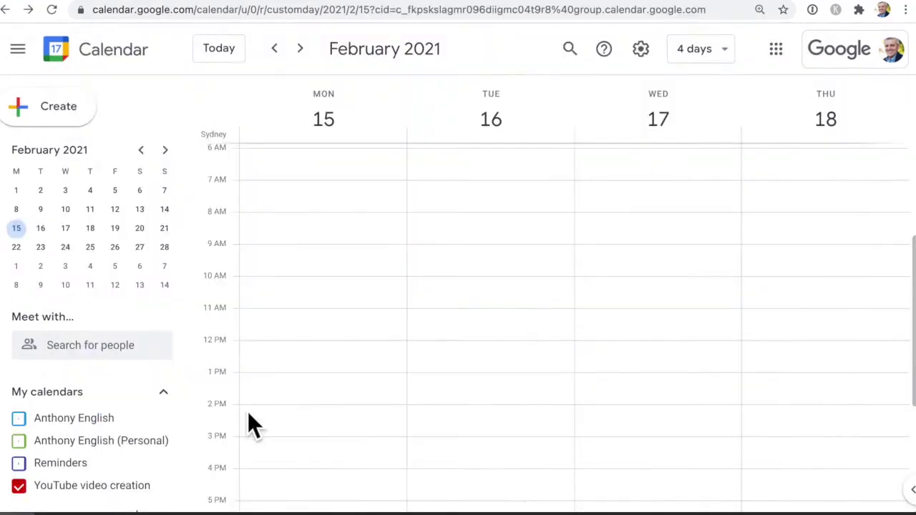
Draft a 2 pm 'Video planning session' event on Monday 15, then open the Create new calendar form
left_click_drag(248, 424, 275, 444)
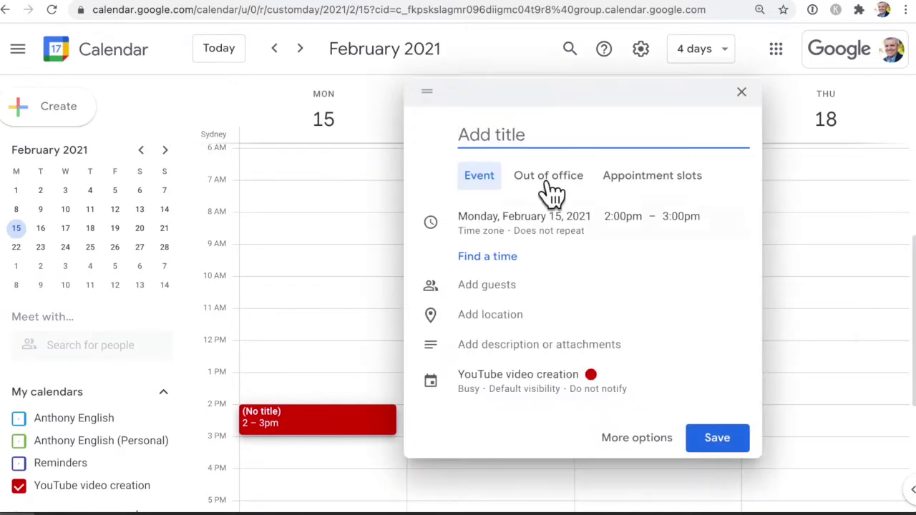
type("Video ")
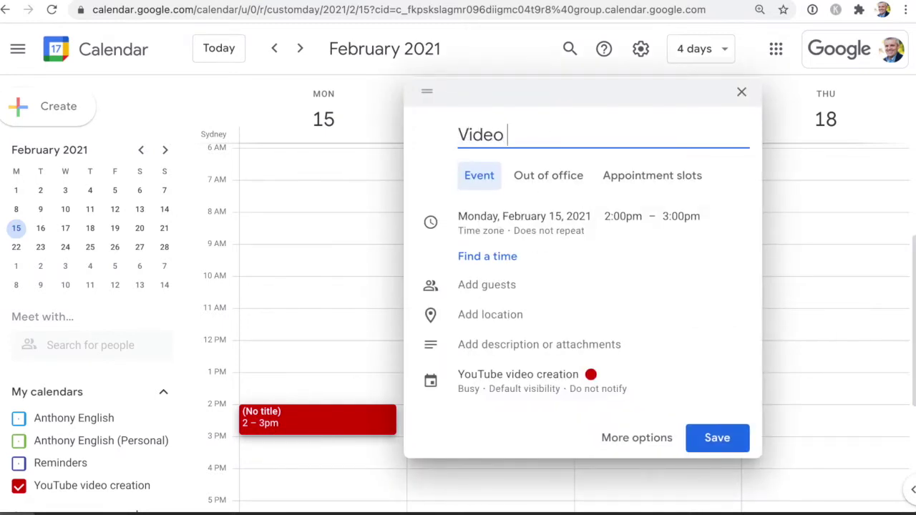
type("planning s")
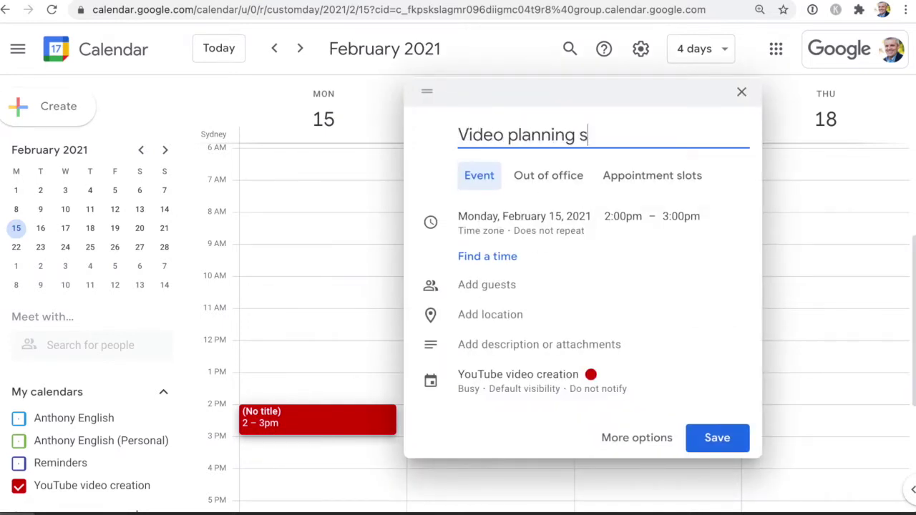
type("ession")
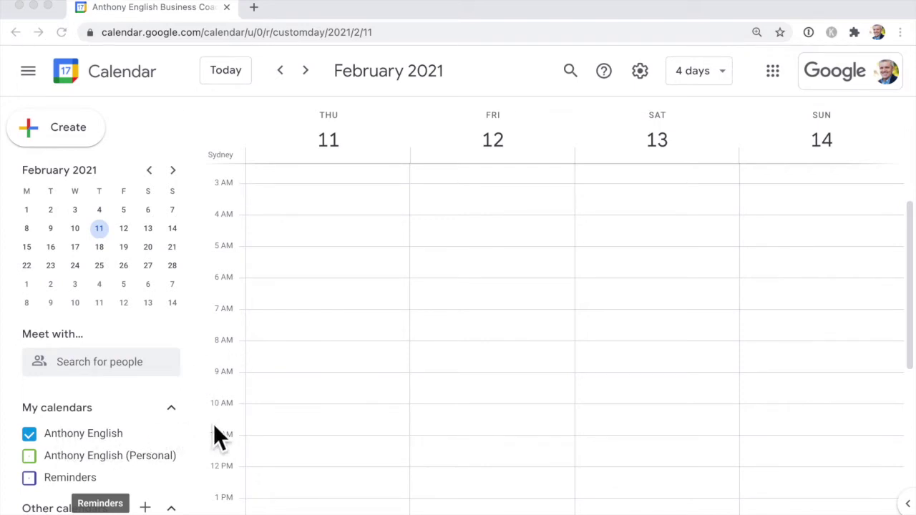
scroll(339, 439, "down", 1)
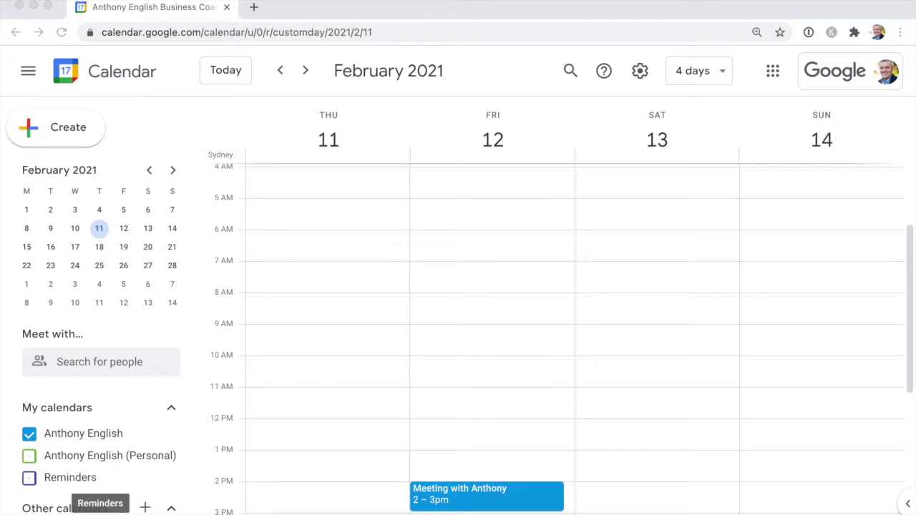
left_click(145, 508)
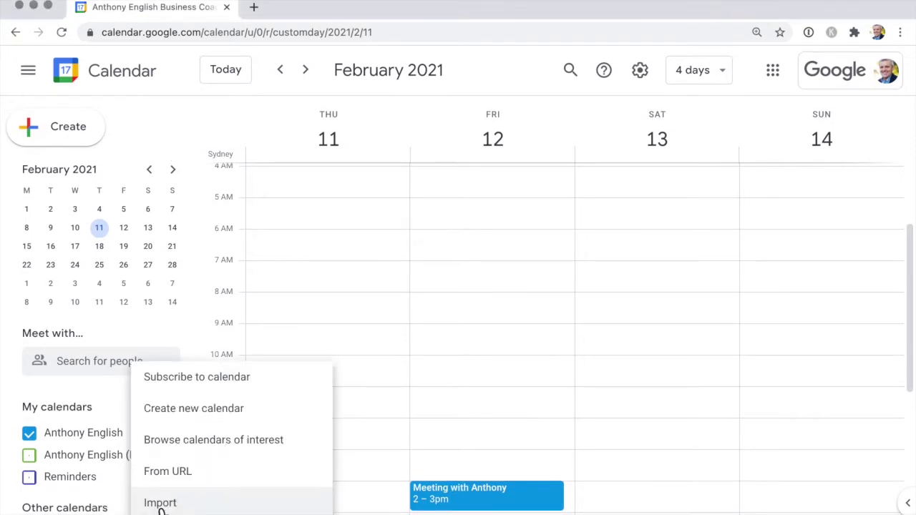
left_click(238, 427)
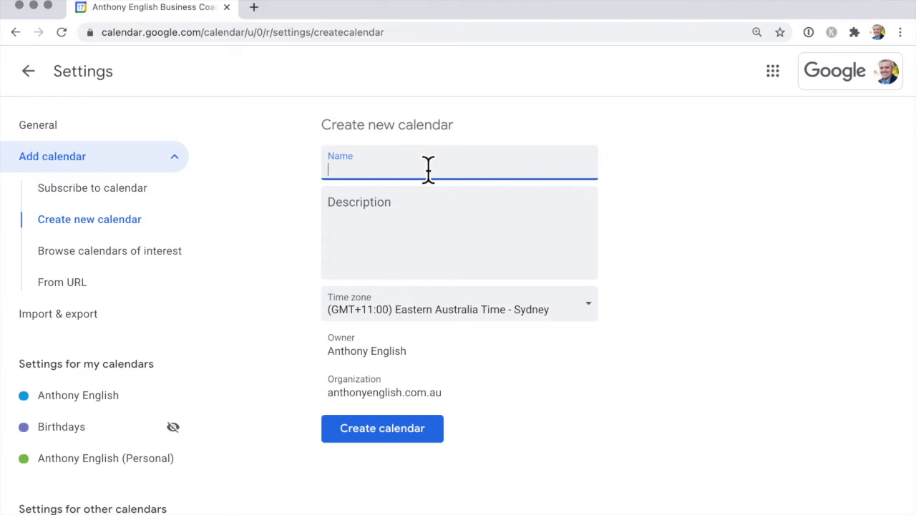
Create the 'YouTube video creation' calendar with description 'Create videos with the marketing team'
type("YouTube video crea")
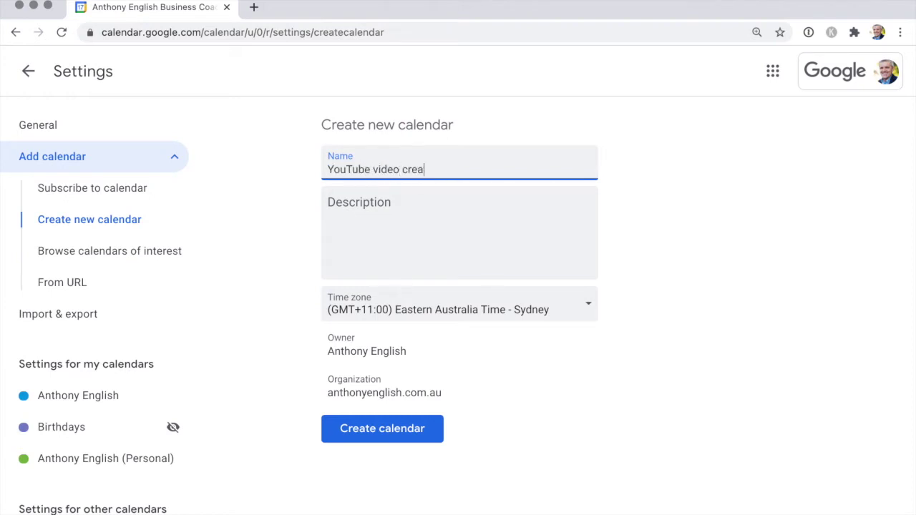
type("tion")
left_click(417, 210)
type("Create")
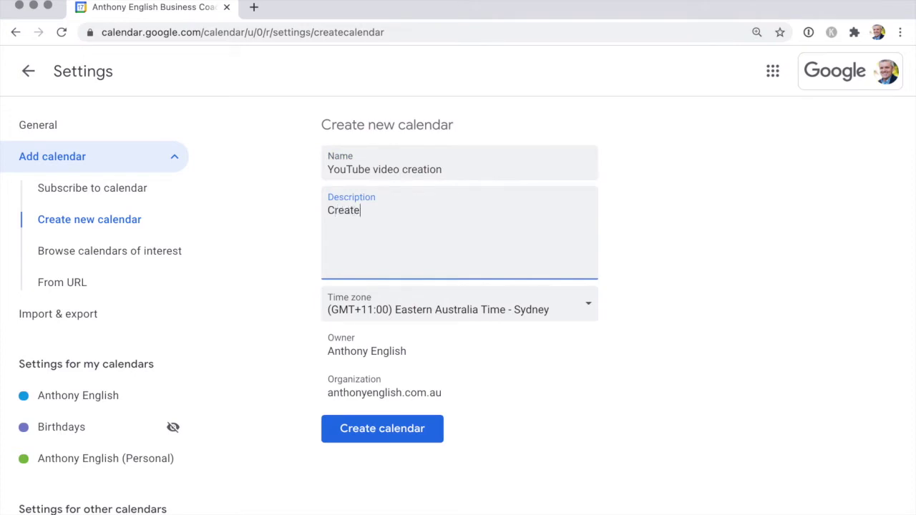
type(" videos with the m")
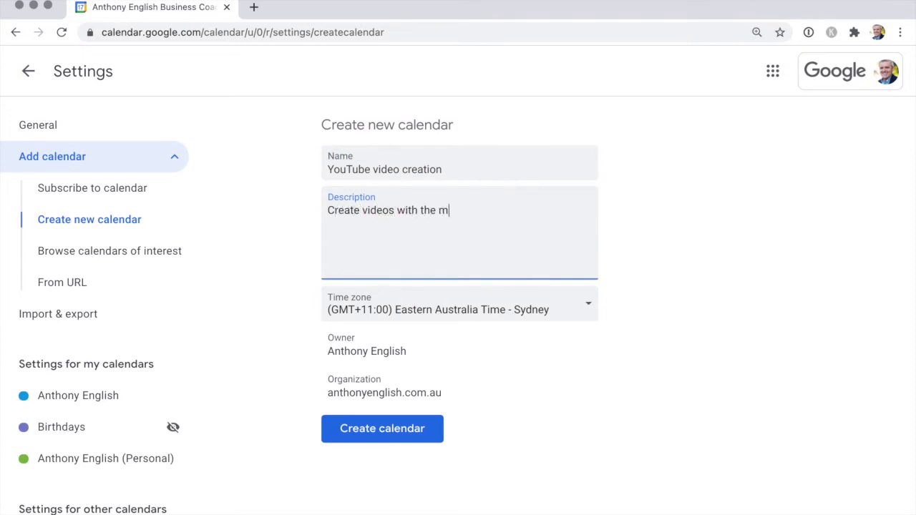
type("arketing team")
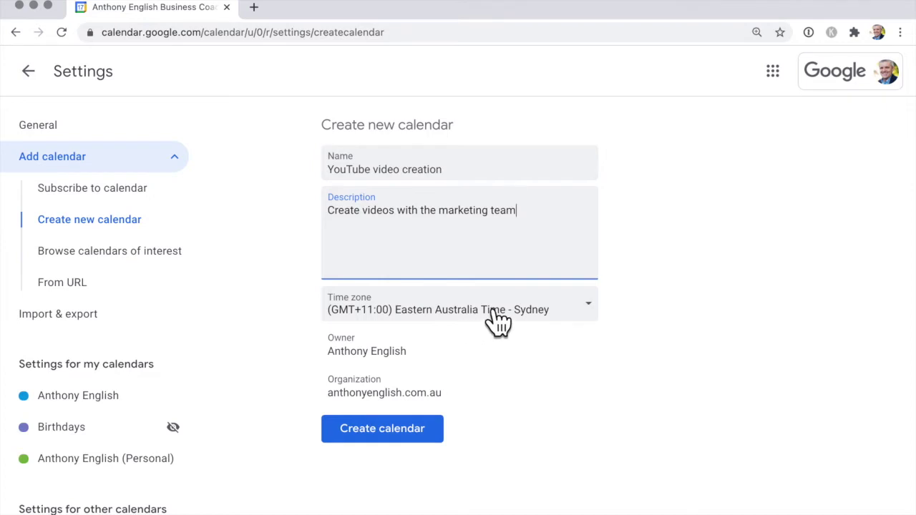
left_click(397, 449)
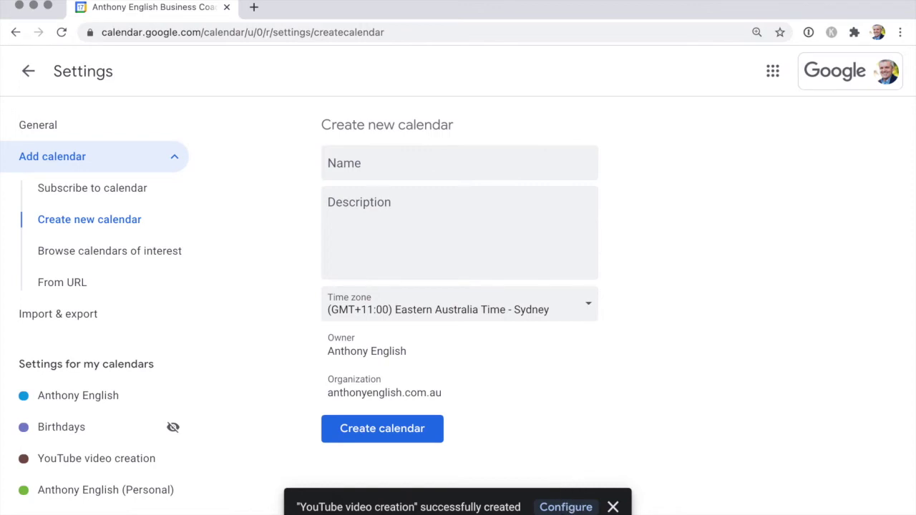
left_click(108, 462)
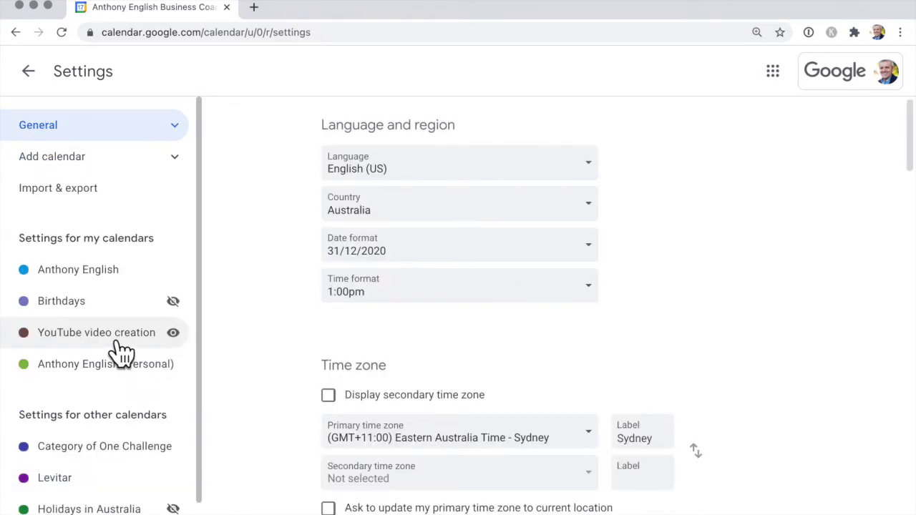
Back in the main view, colour the YouTube video creation calendar Tomato
left_click(28, 71)
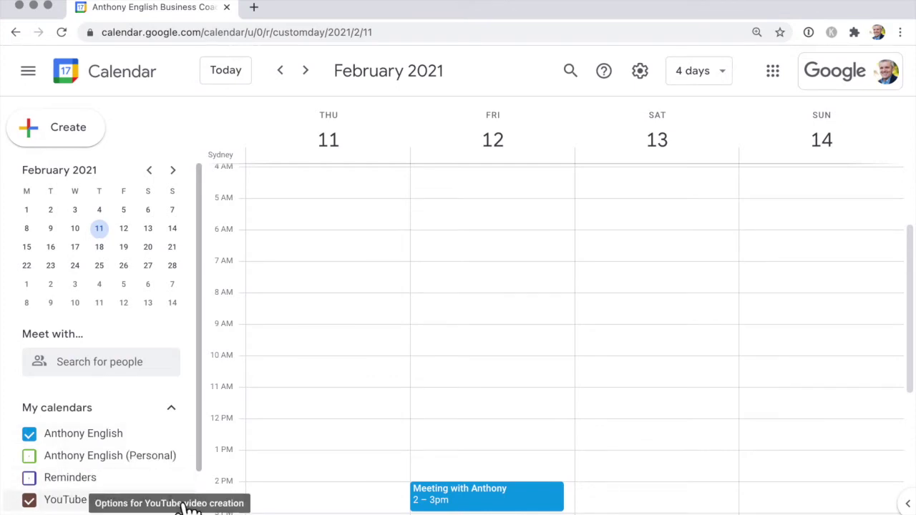
left_click(181, 507)
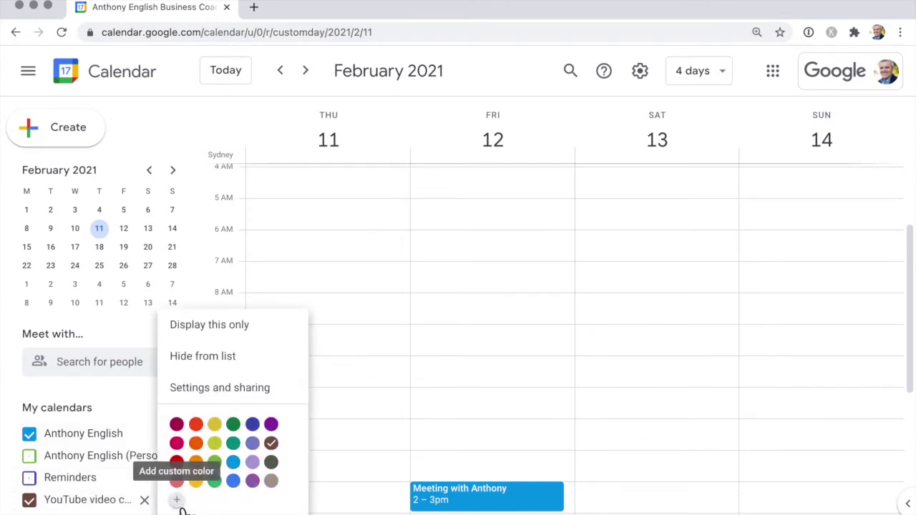
left_click(180, 464)
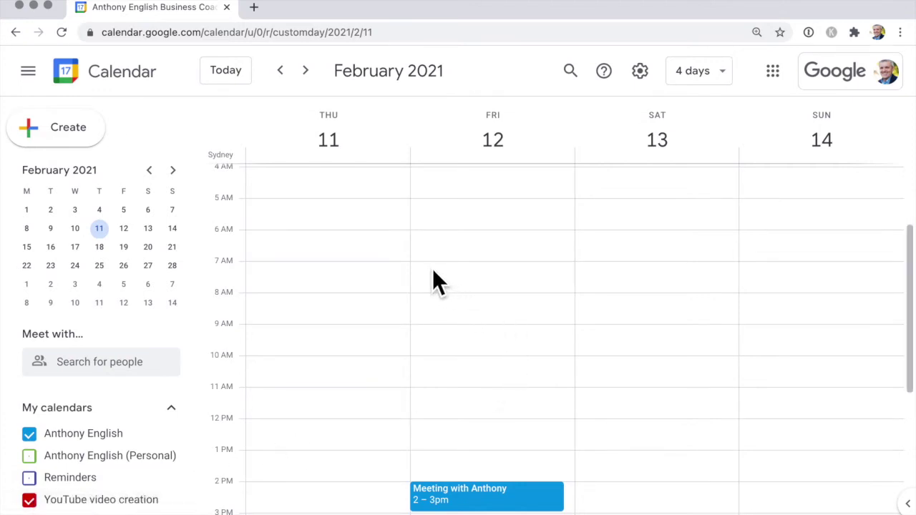
left_click(437, 303)
Save a 'Make a video' event, Friday 12 February 7–8am, in the YouTube video creation calendar
left_click_drag(442, 307, 454, 295)
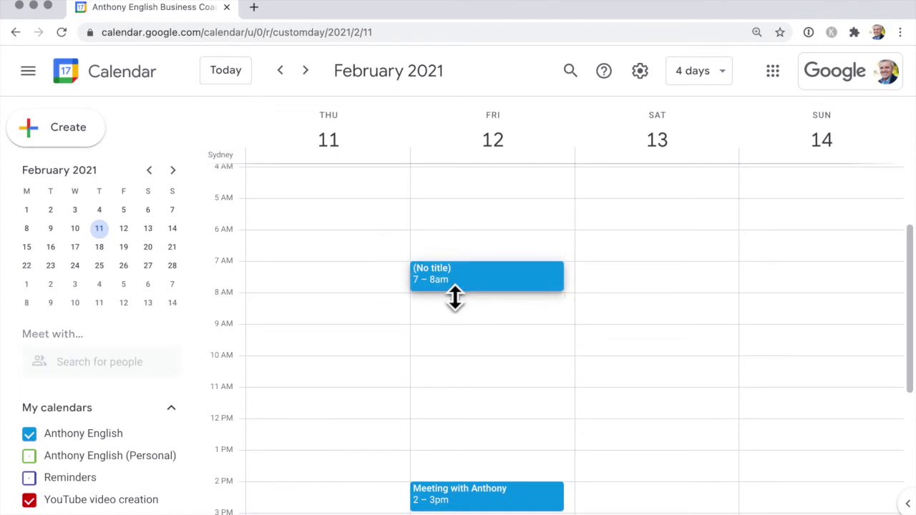
left_click(501, 285)
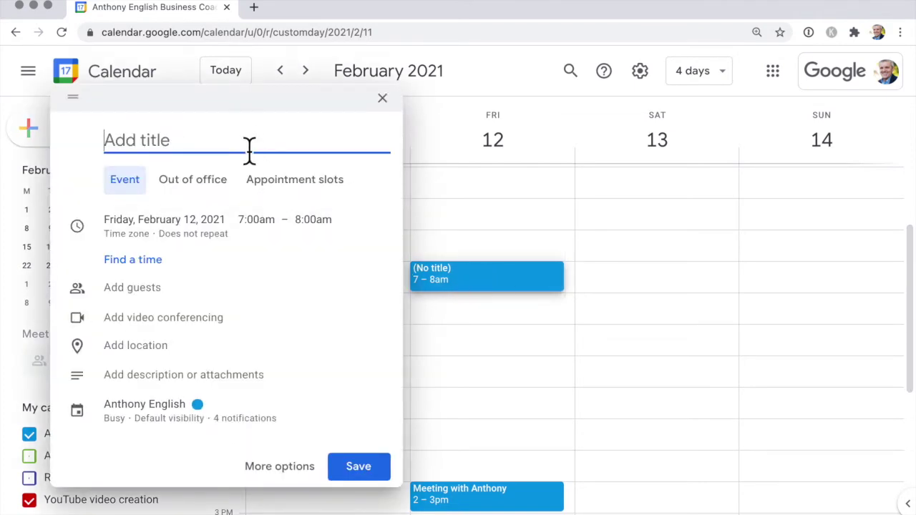
type("Make a video")
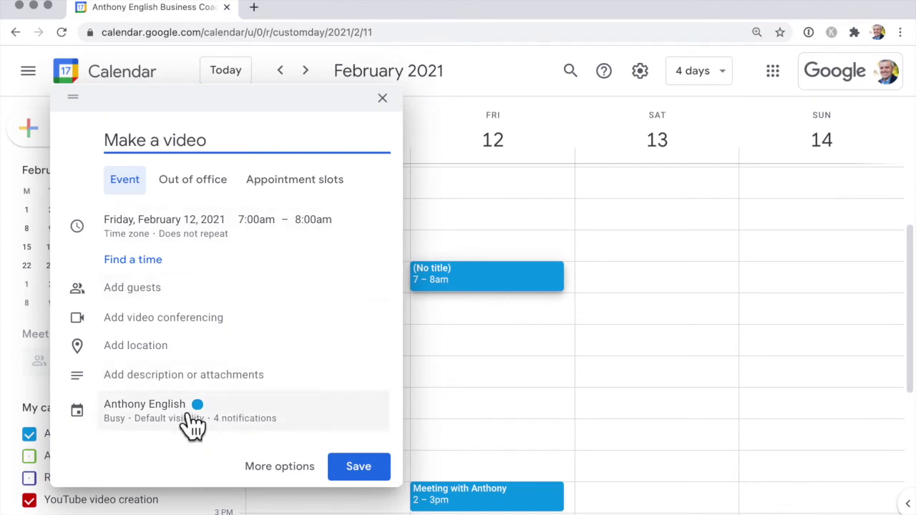
left_click(195, 423)
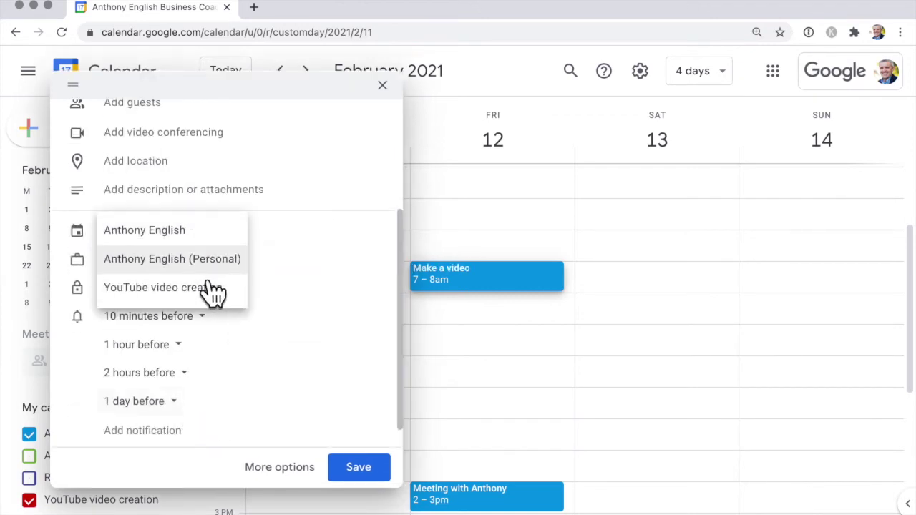
left_click(207, 300)
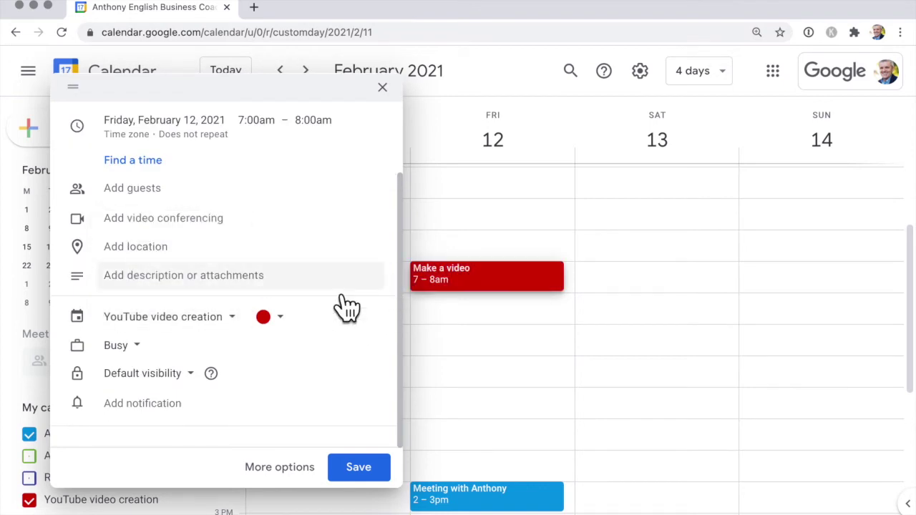
left_click(379, 474)
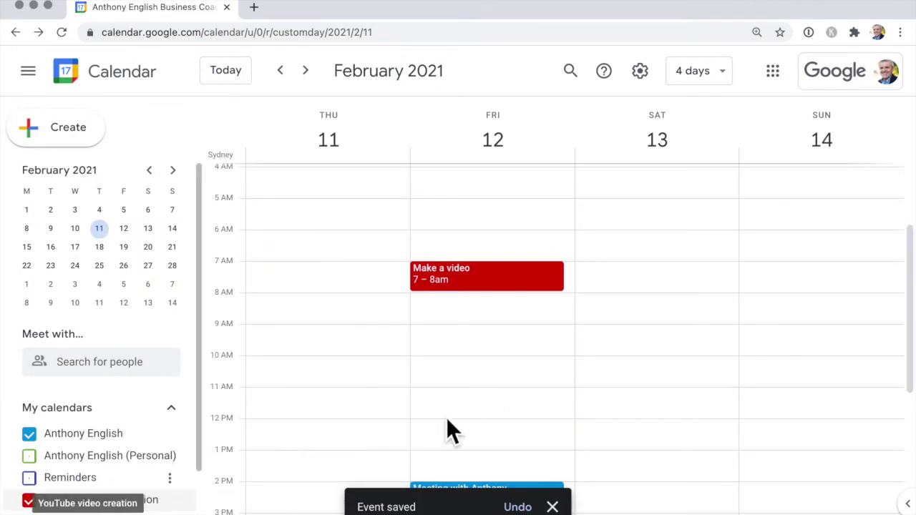
left_click(183, 503)
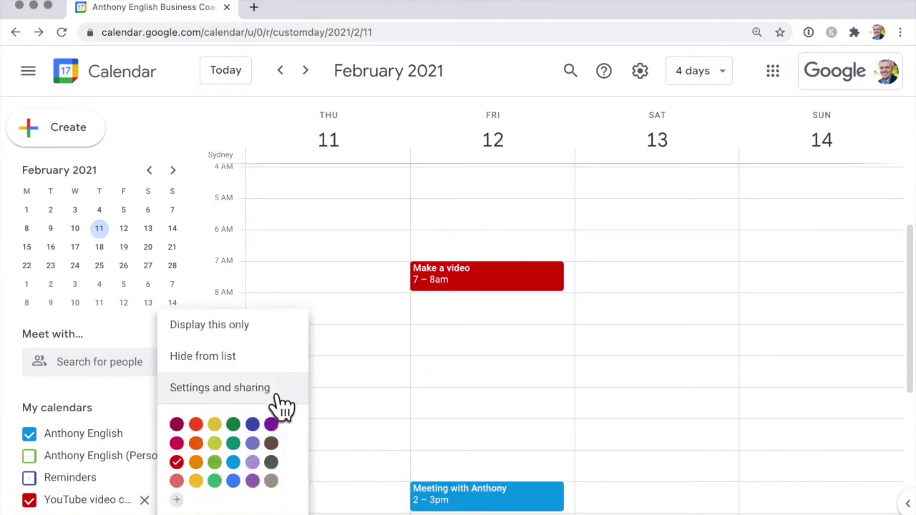
Open the YouTube video creation calendar's Settings and sharing and start sharing with a specific person
left_click(220, 388)
scroll(492, 378, "down", 2)
scroll(491, 376, "down", 5)
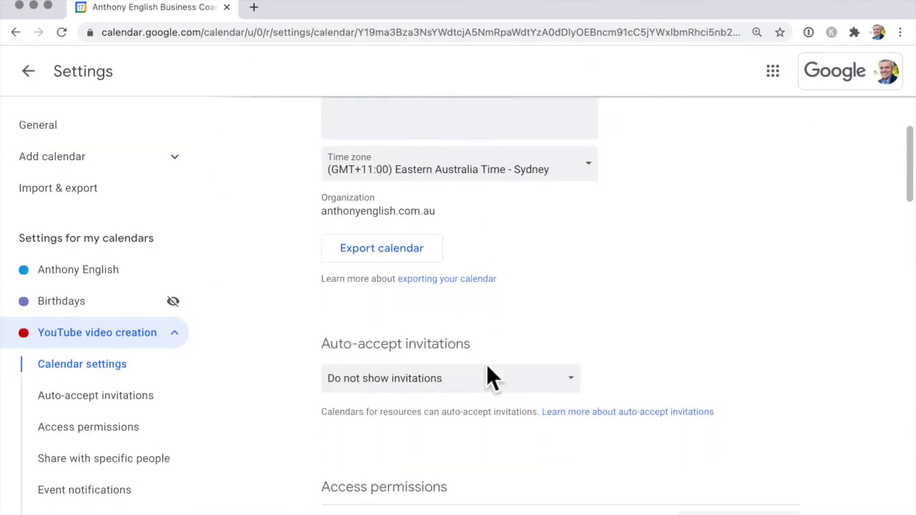
scroll(487, 371, "down", 2)
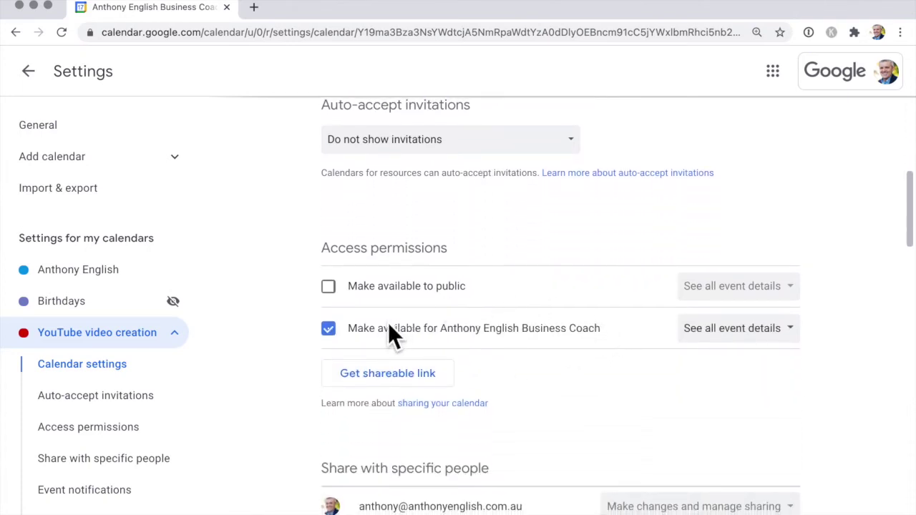
scroll(540, 399, "down", 2)
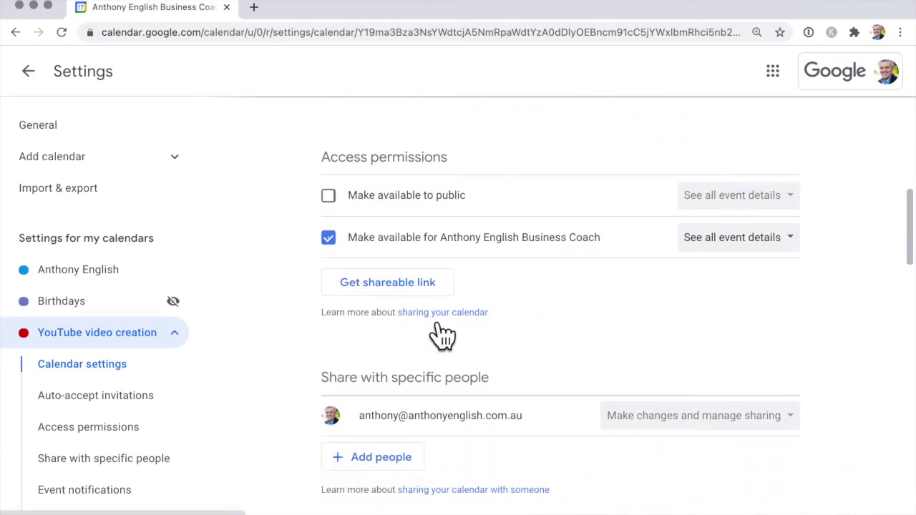
scroll(533, 336, "down", 1)
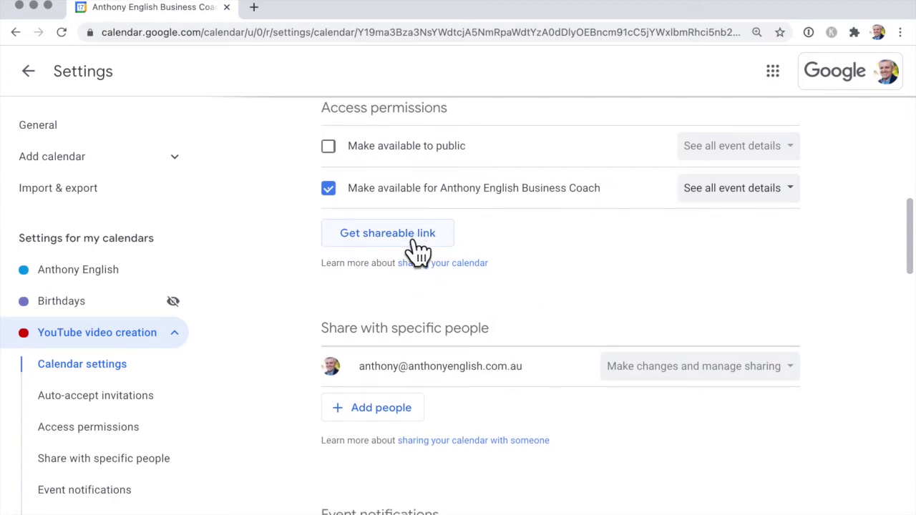
left_click(392, 421)
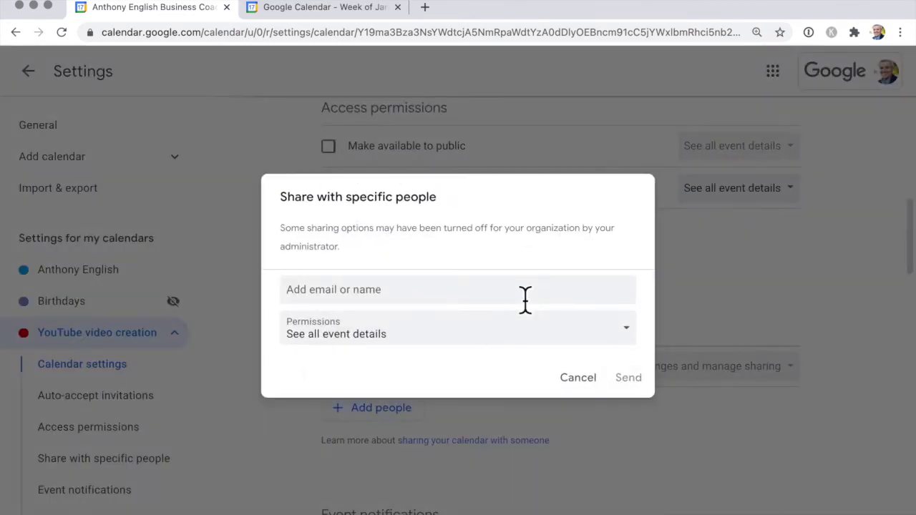
Enter the second account's e-mail address and grant 'Make changes to events' permission
left_click(526, 295)
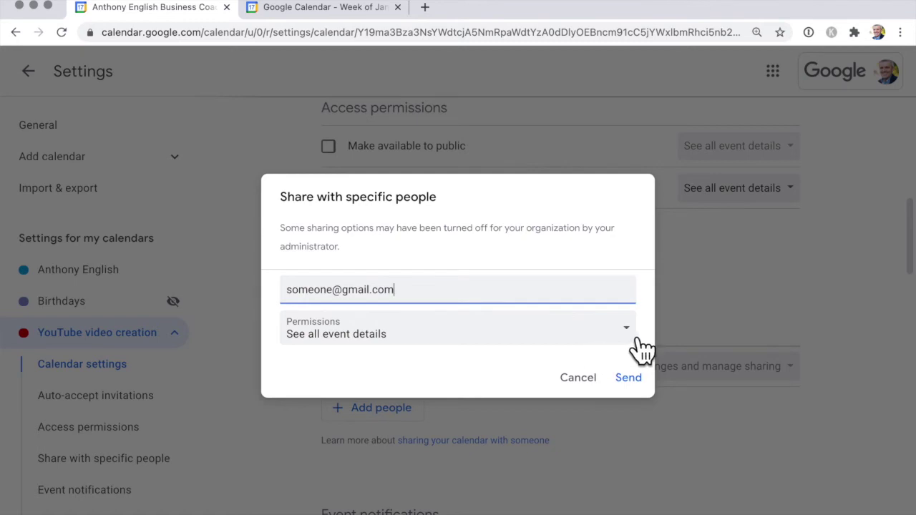
left_click(634, 338)
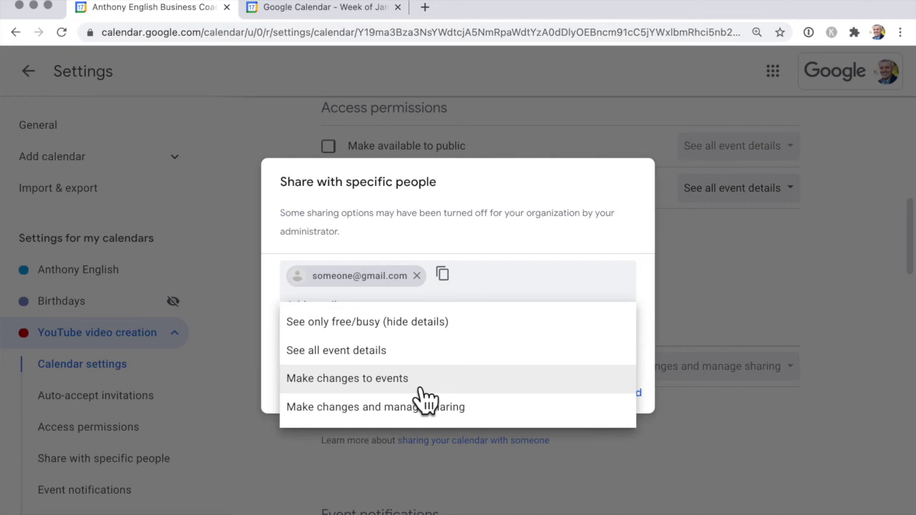
left_click(424, 388)
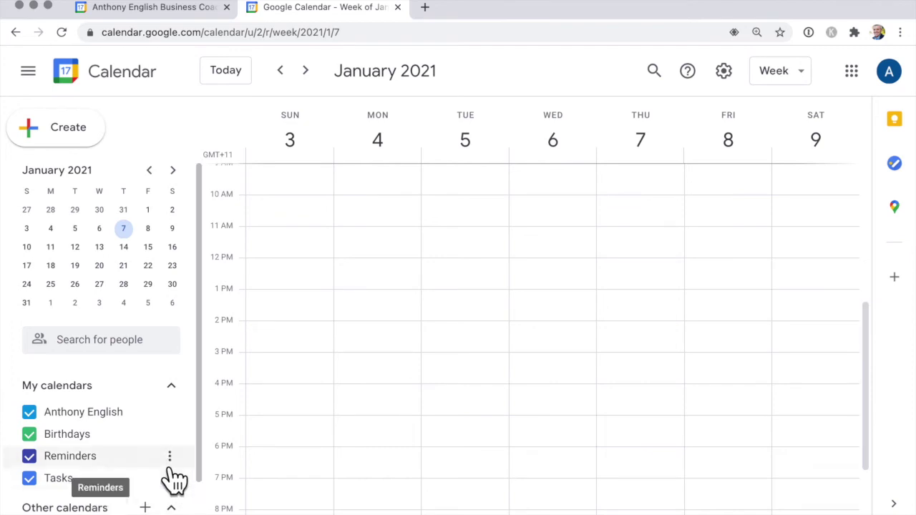
In the second account's Gmail, follow the sharing invitation's Add this calendar link
scroll(172, 480, "down", 1)
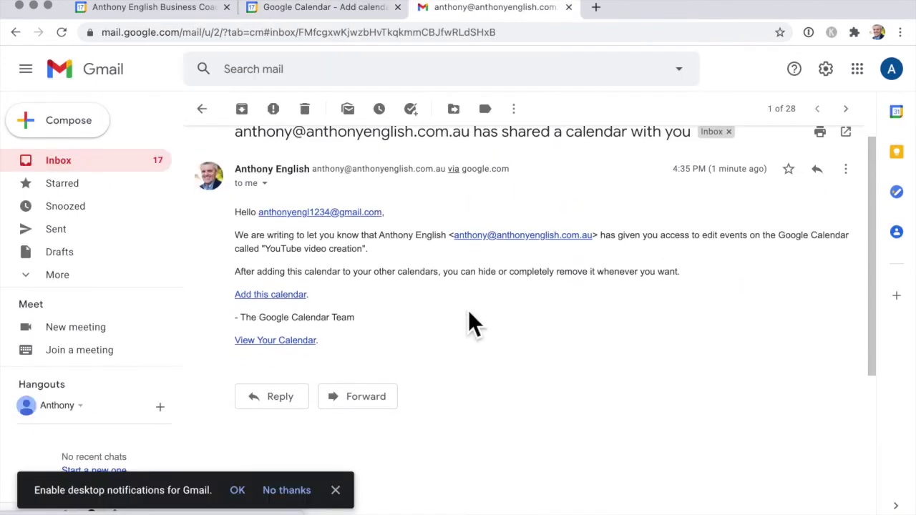
scroll(468, 319, "down", 3)
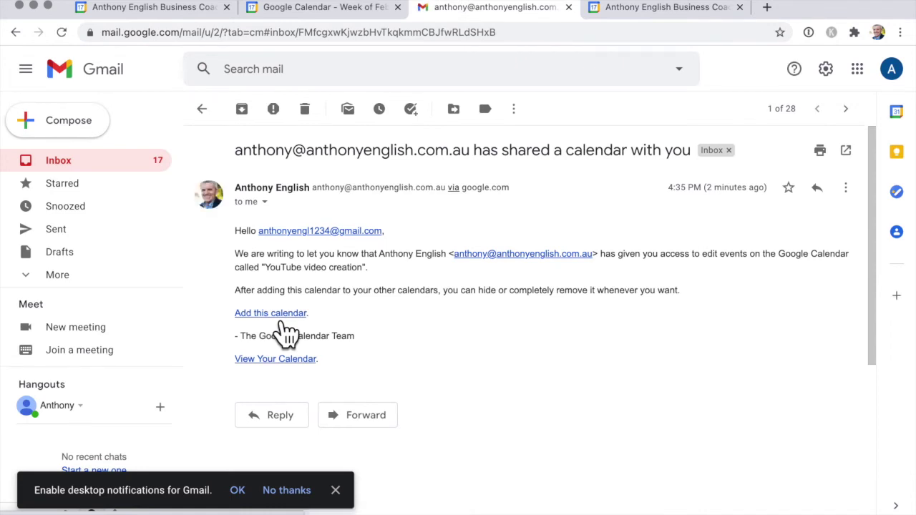
left_click(281, 322)
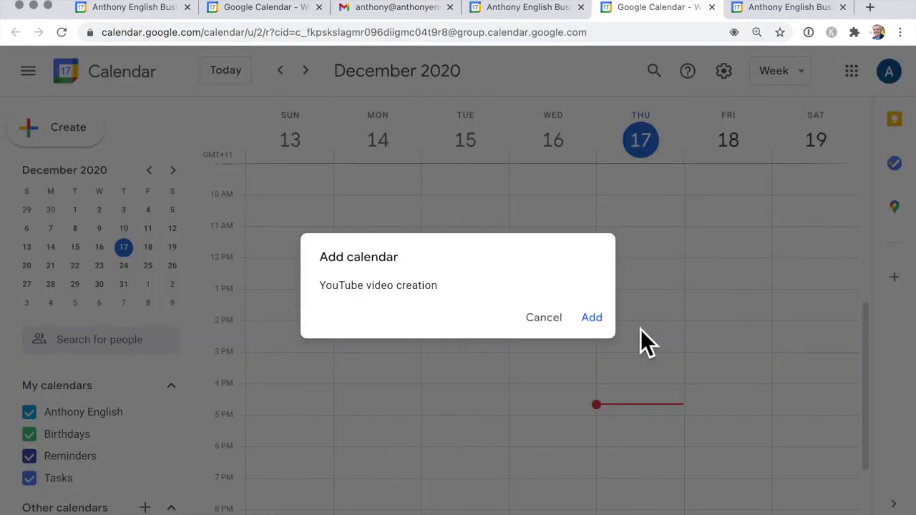
Confirm adding the shared YouTube video creation calendar and recolour it Tomato
left_click(604, 330)
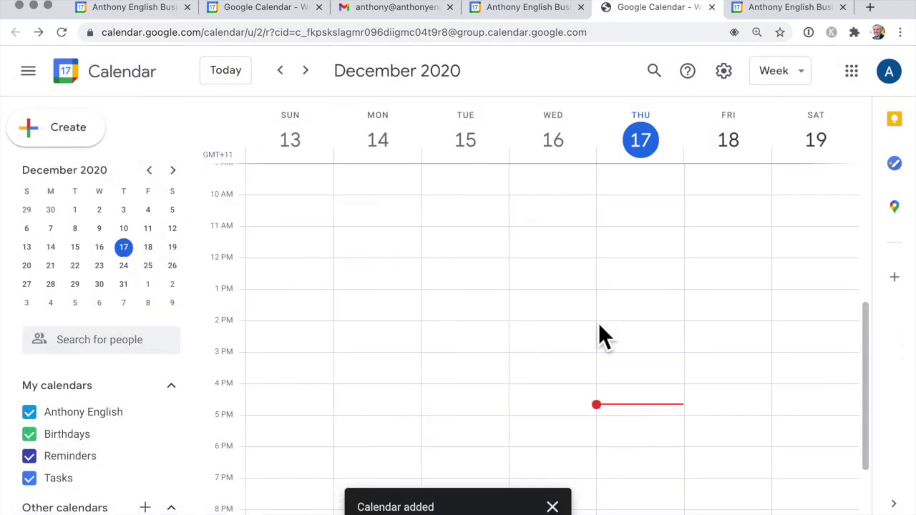
scroll(182, 504, "down", 2)
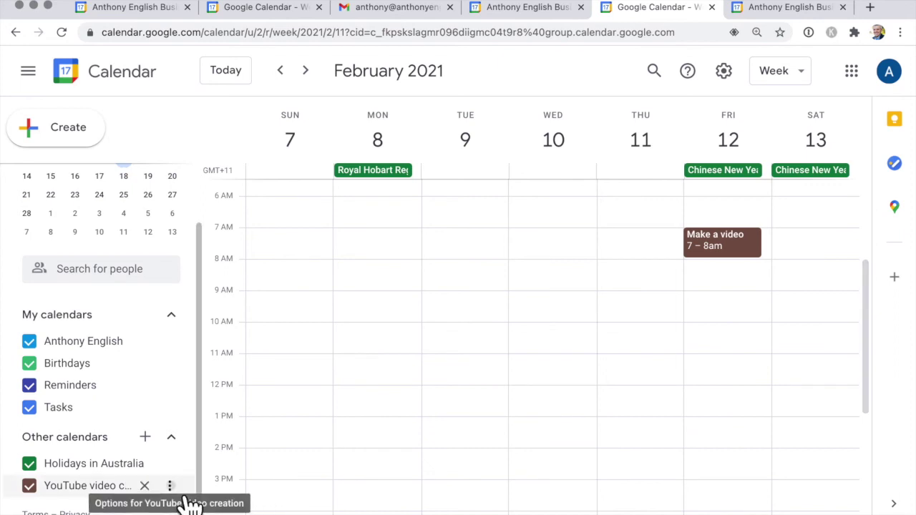
left_click(170, 486)
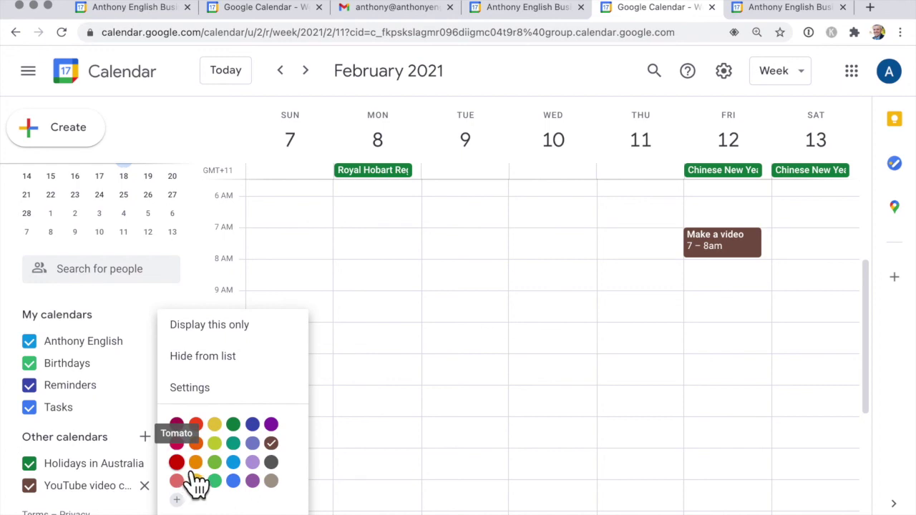
left_click(190, 472)
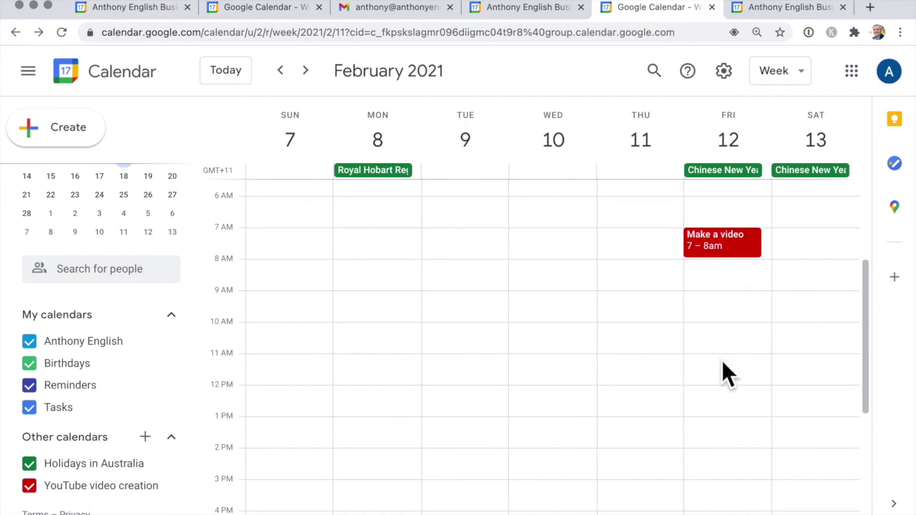
Edit the Make a video event to use the Grape colour and save it
left_click(756, 239)
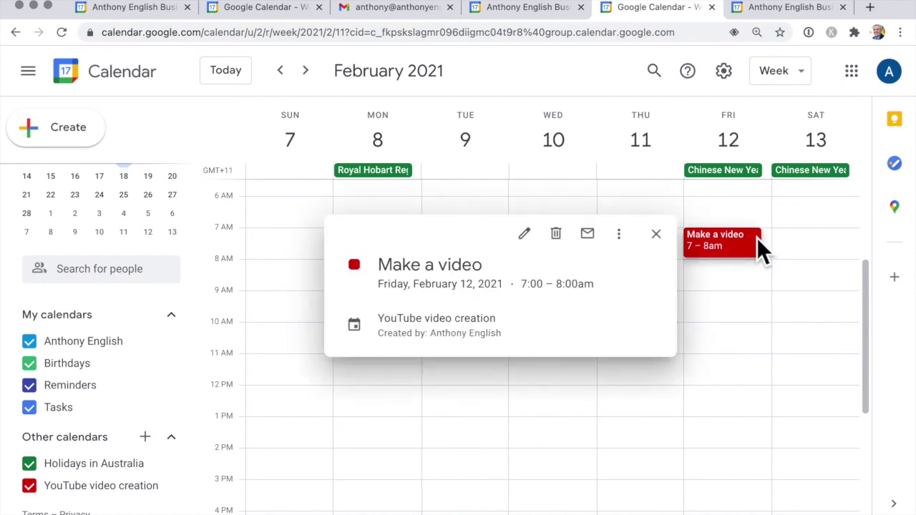
left_click(534, 242)
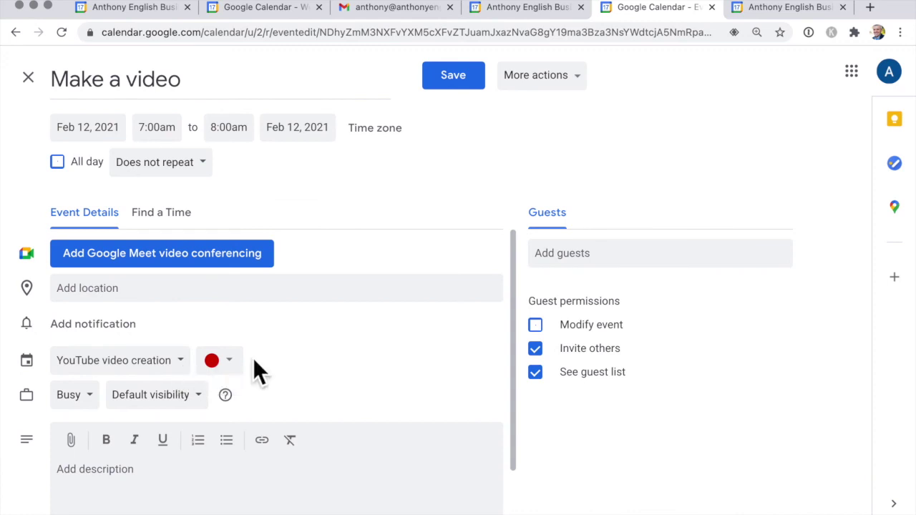
left_click(236, 366)
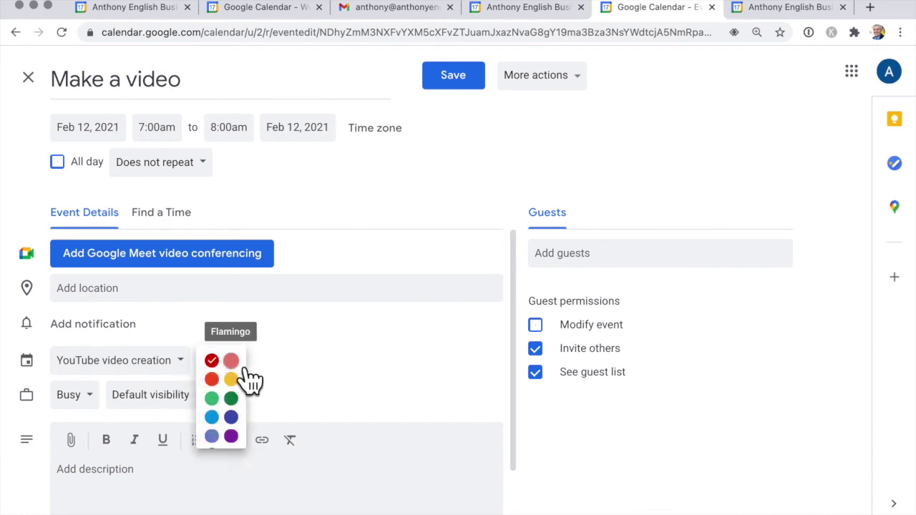
left_click(235, 438)
left_click(472, 91)
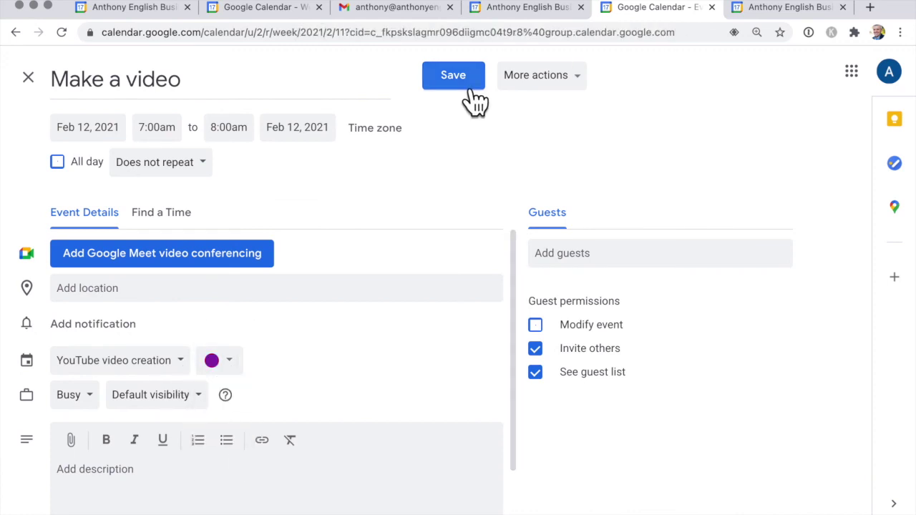